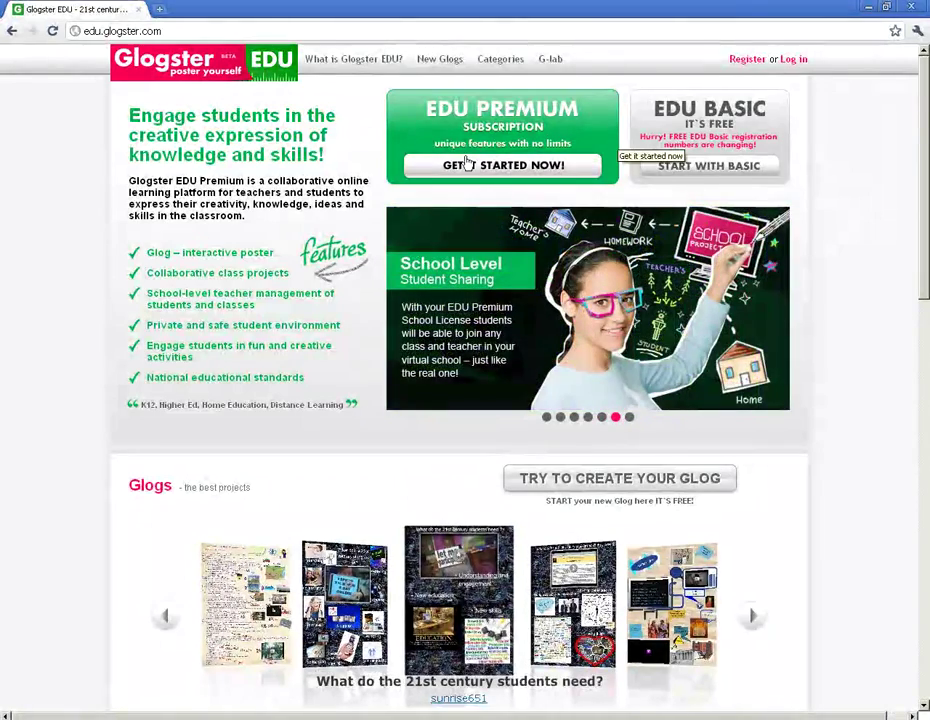
# Step: Open the EDU Premium product information from the Glogster EDU home page
pyautogui.click(467, 165)
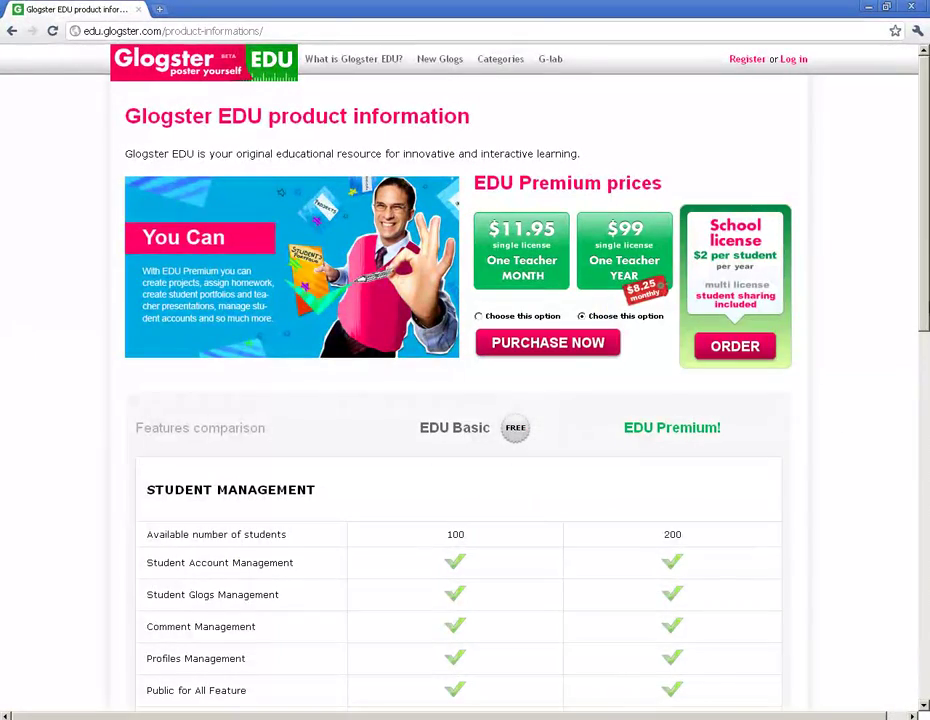
# Step: Review the Basic-versus-Premium features table, then go home and choose START WITH BASIC
pyautogui.scroll(-1, 927, 344)
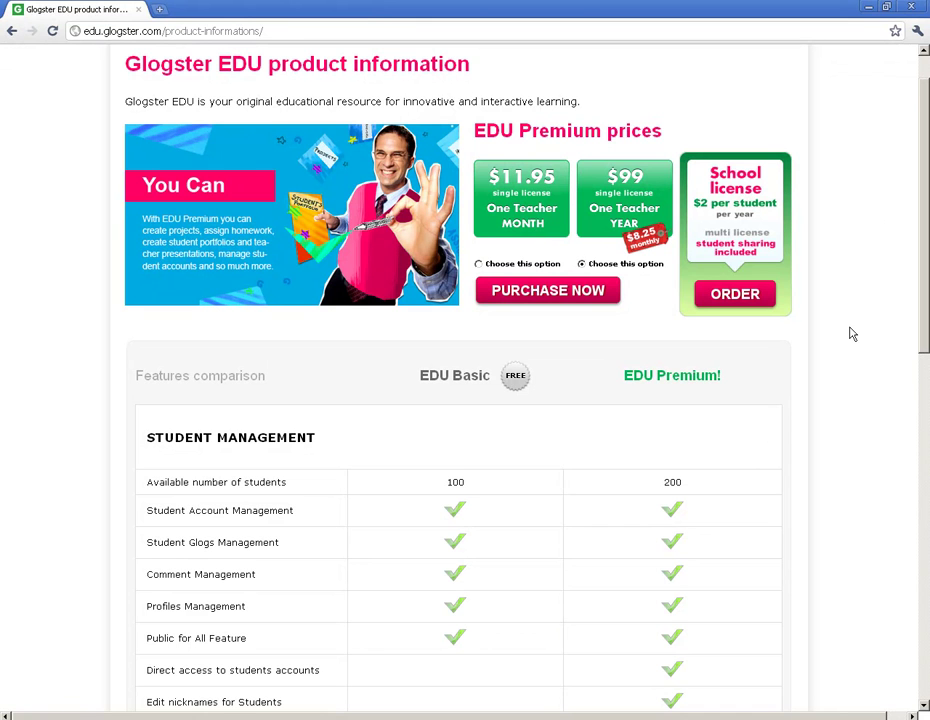
pyautogui.moveTo(925, 322); pyautogui.dragTo(922, 424)
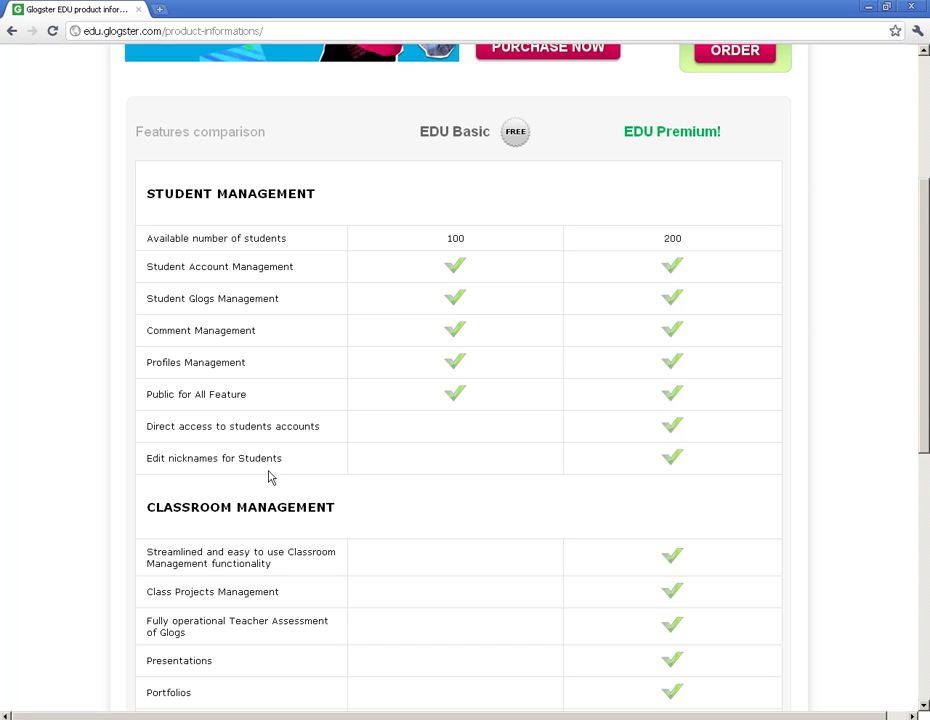
pyautogui.scroll(-1, 495, 470)
pyautogui.scroll(-1, 495, 470)
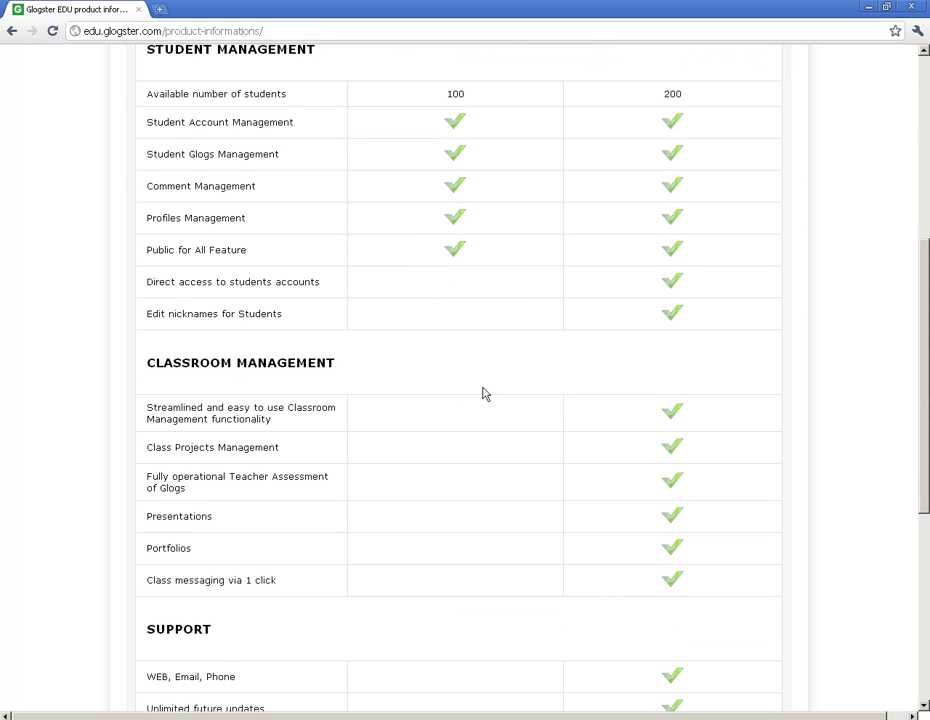
pyautogui.scroll(1, 470, 390)
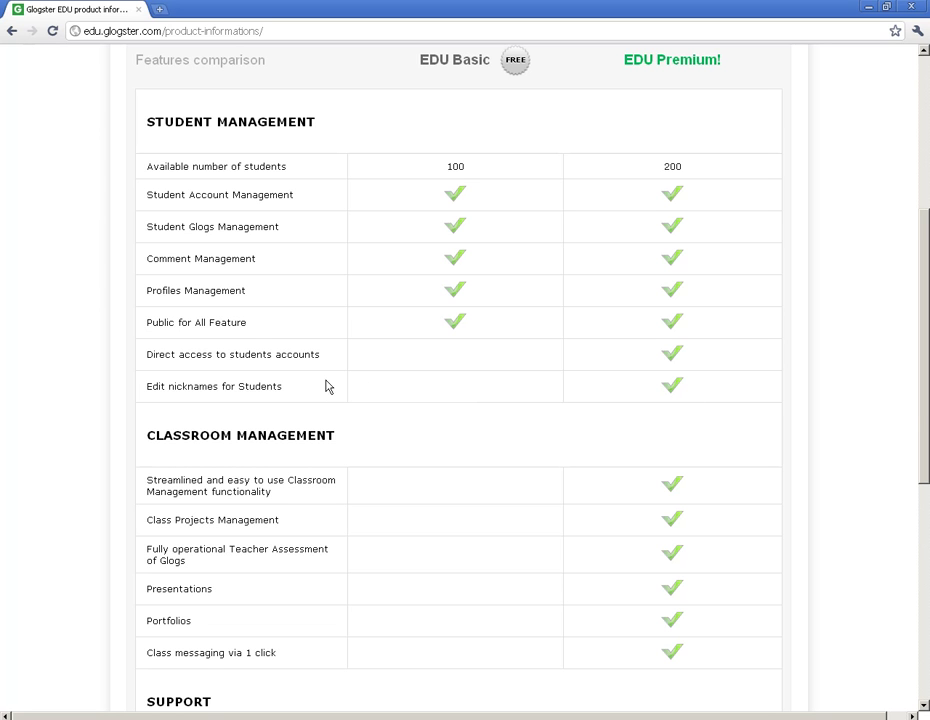
pyautogui.moveTo(923, 415); pyautogui.dragTo(925, 283)
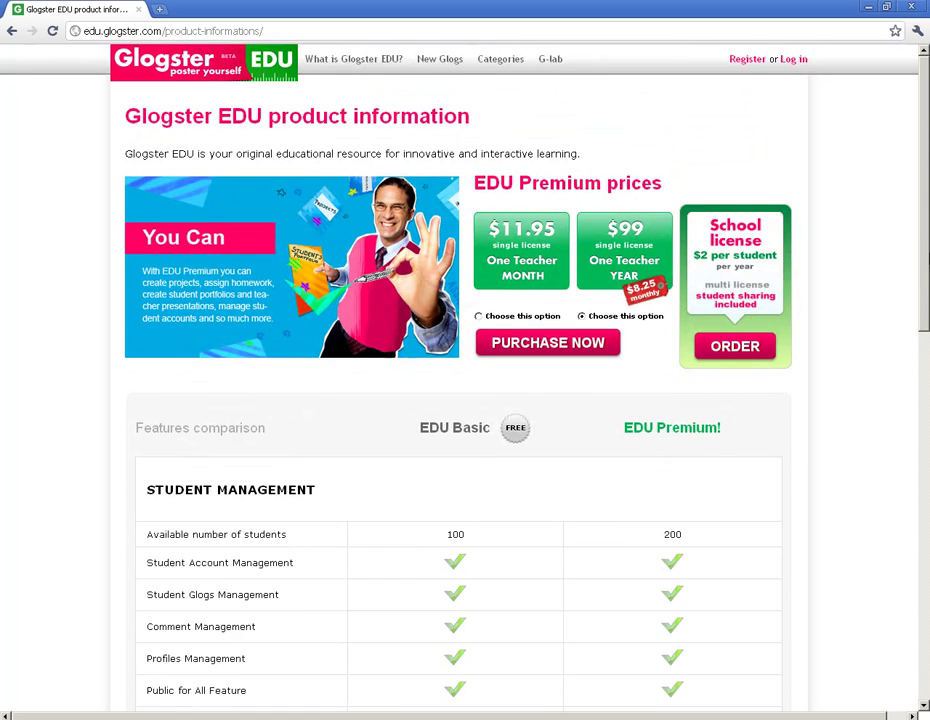
pyautogui.click(178, 66)
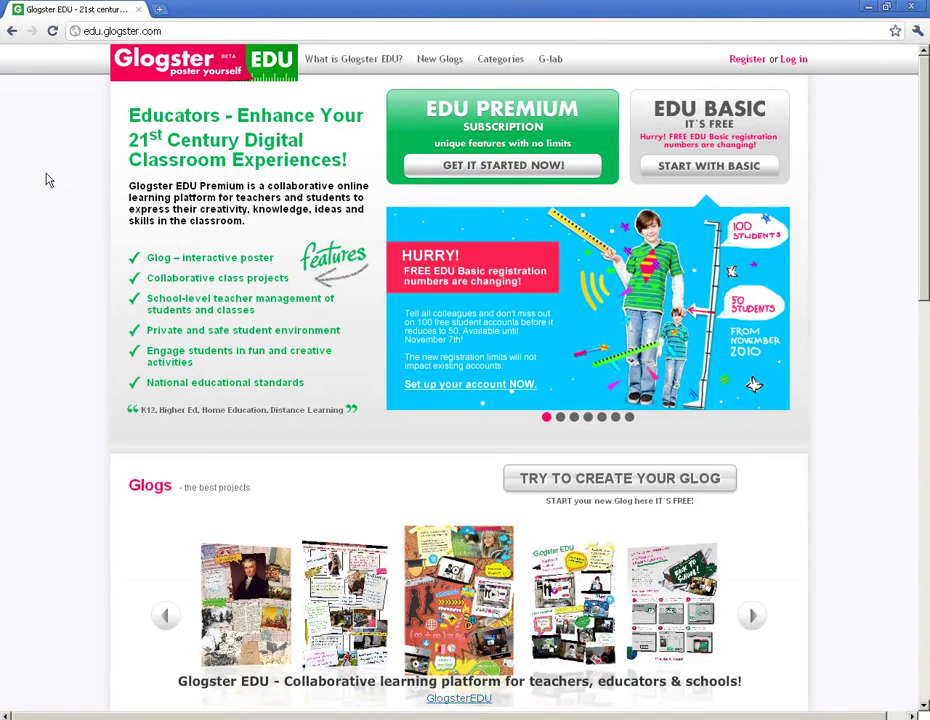
pyautogui.click(699, 168)
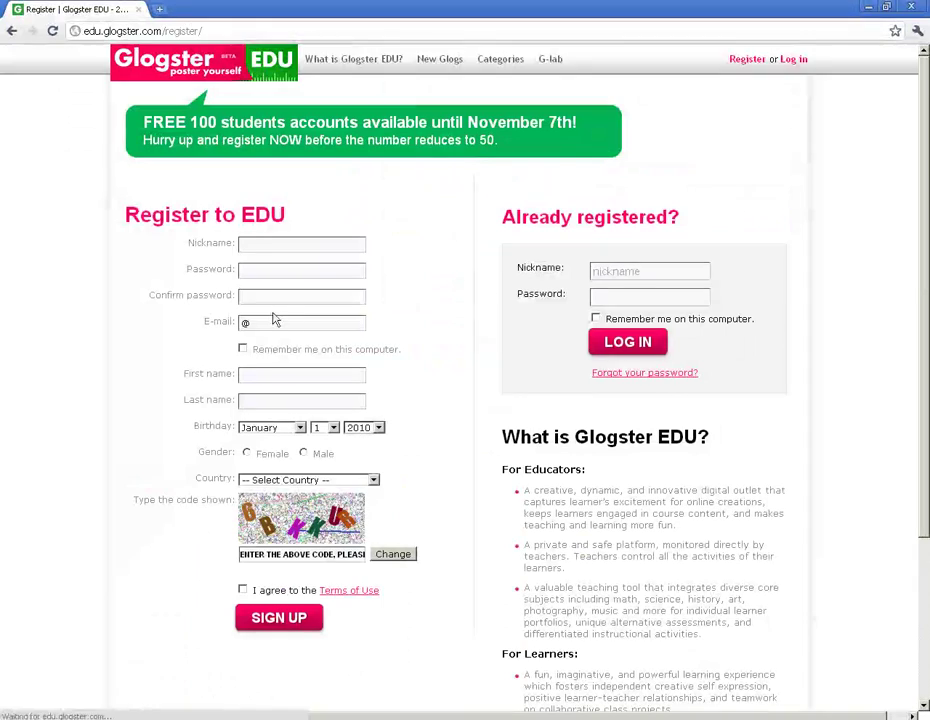
# Step: Enter the account nickname, password and confirmation, e-mail address, and the teacher's first and last name
pyautogui.click(260, 244)
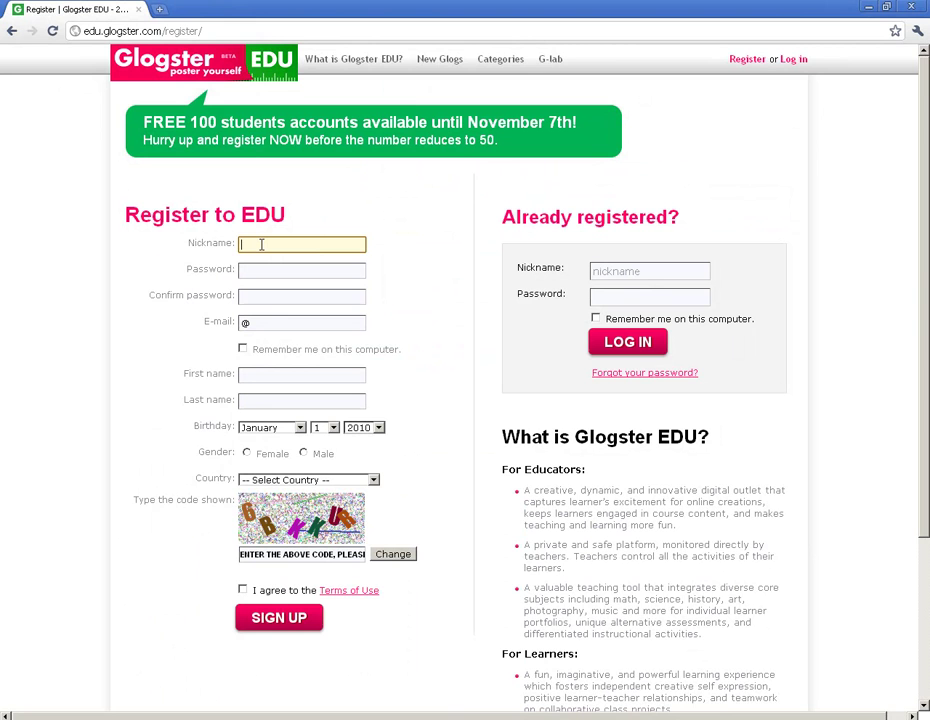
pyautogui.write('TeacherTechVids')
pyautogui.press('Tab')
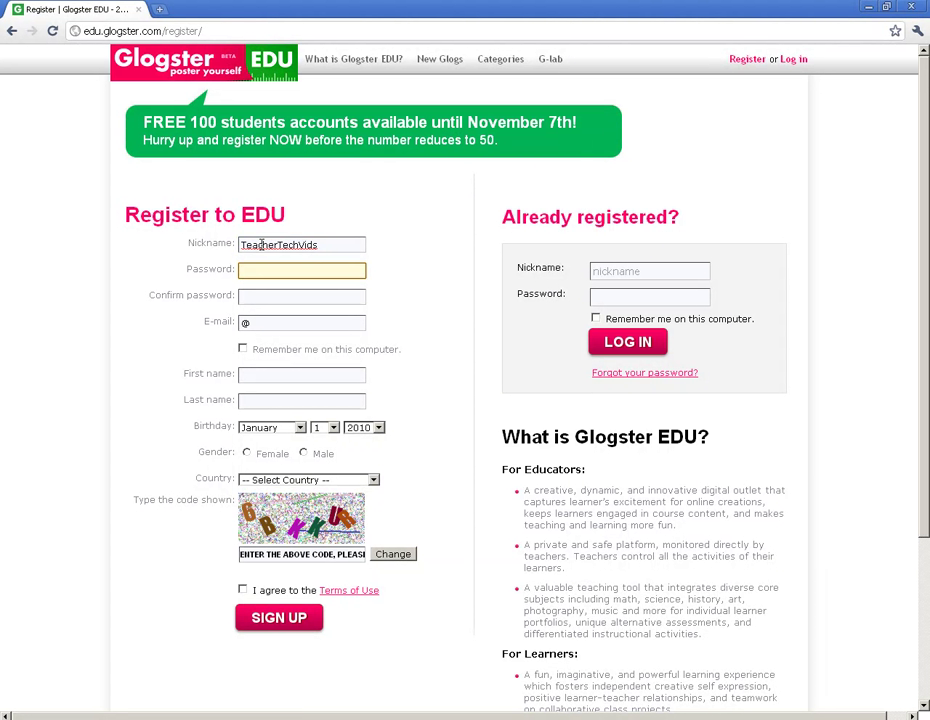
pyautogui.press('Tab')
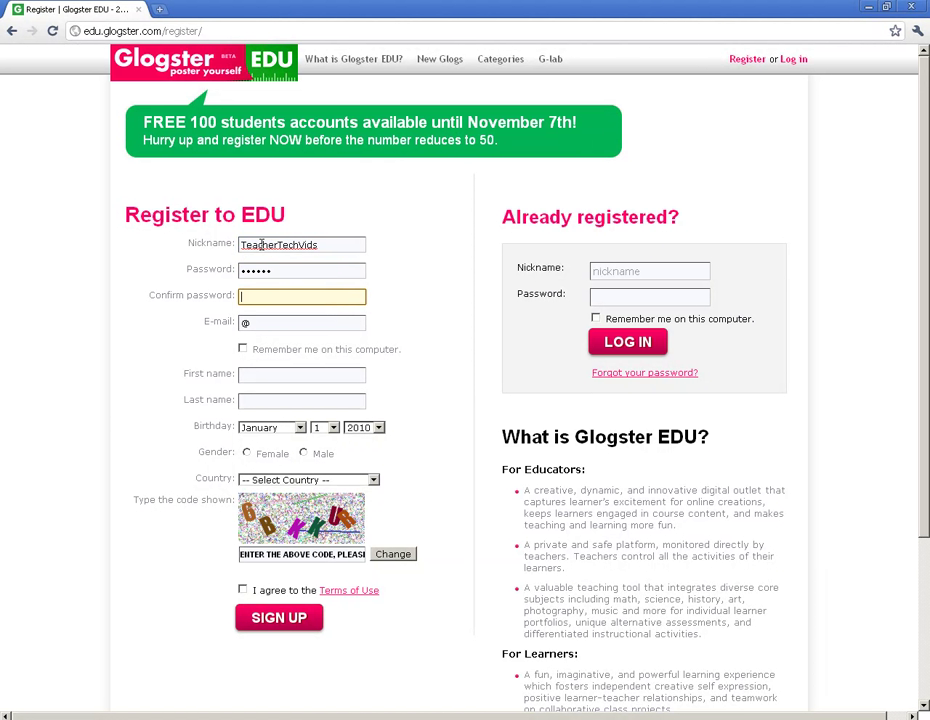
pyautogui.press('Tab')
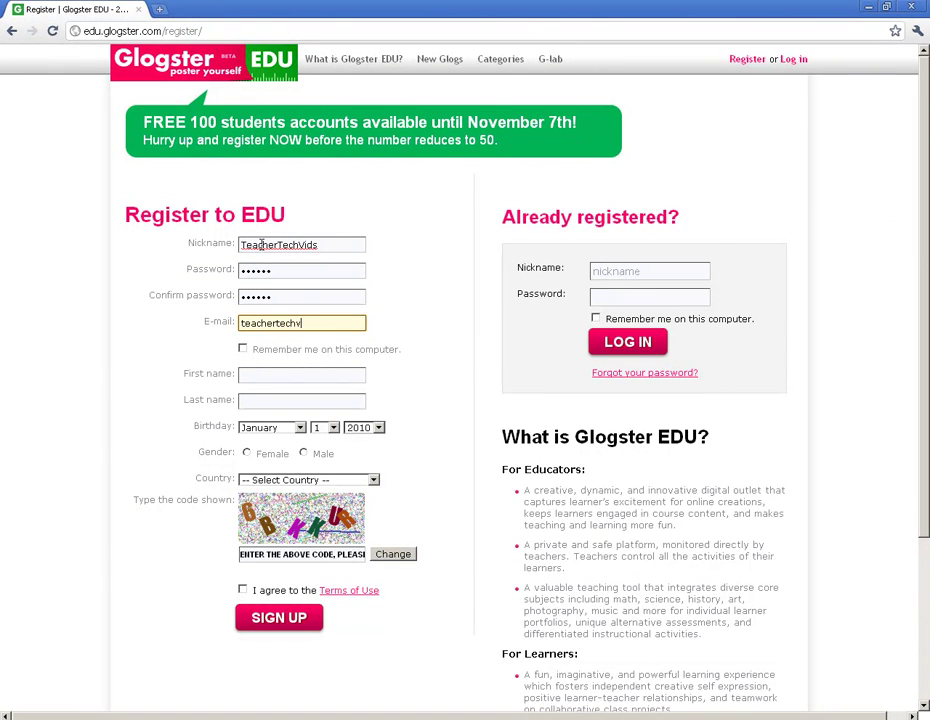
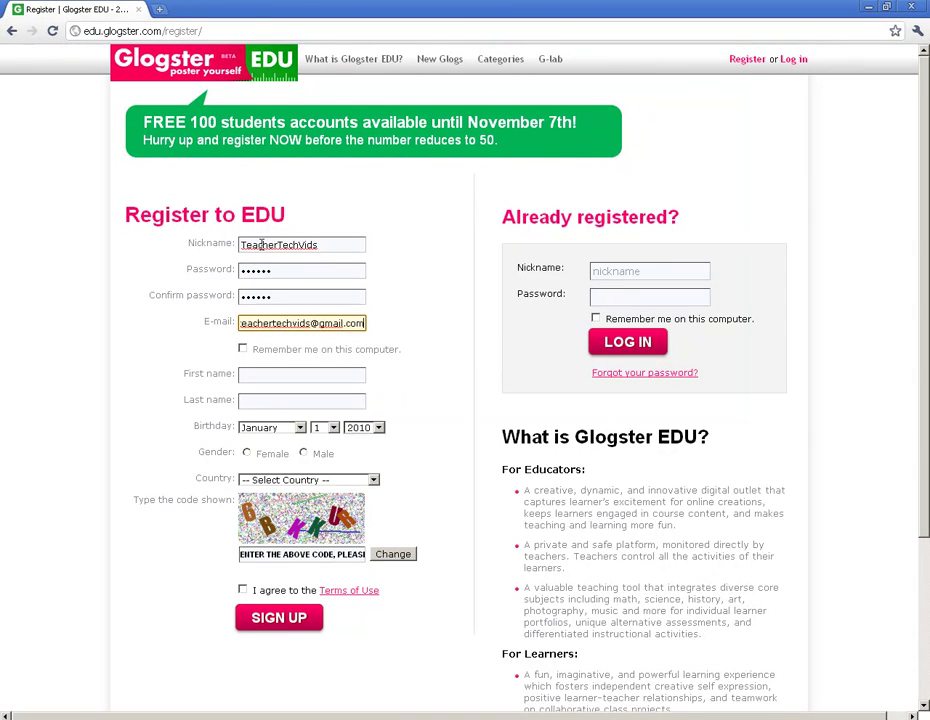
pyautogui.click(291, 375)
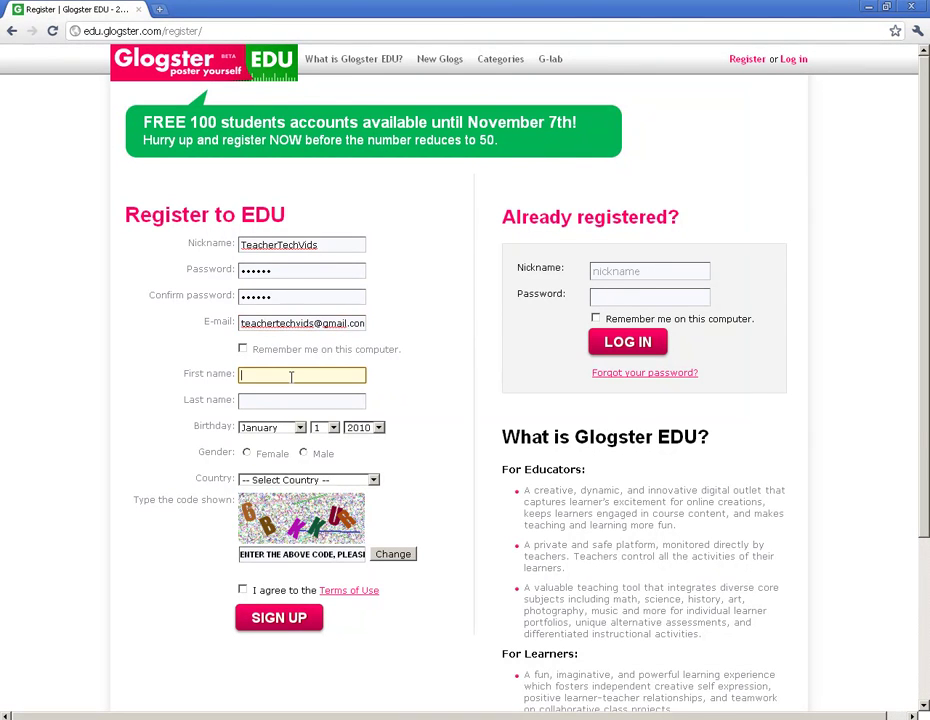
pyautogui.press('Tab')
pyautogui.write('Johnso')
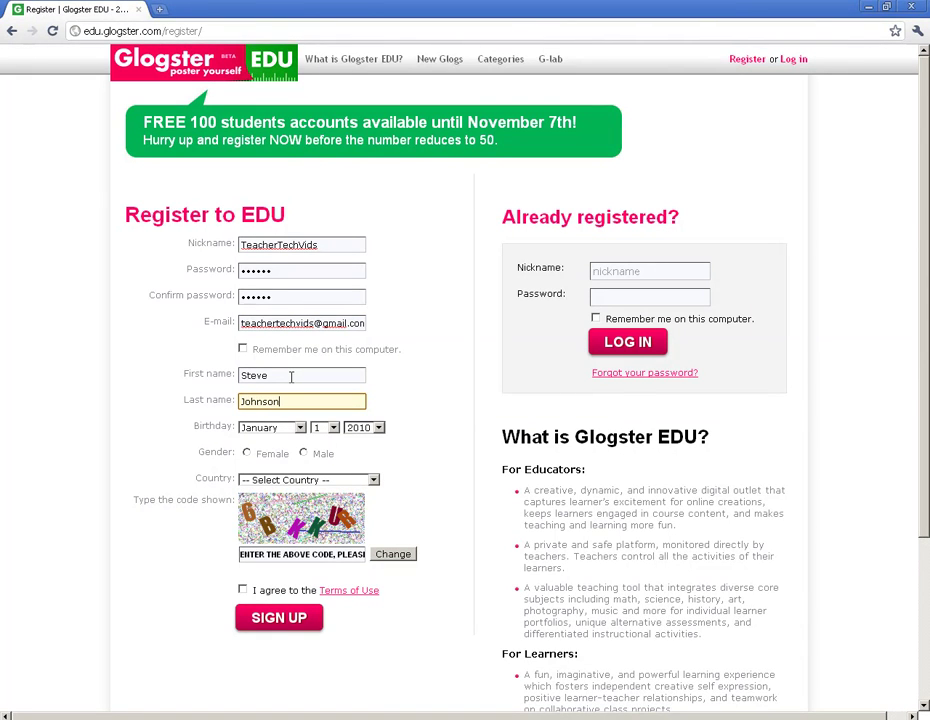
# Step: Choose the birth month and year, and set gender to Male
pyautogui.click(298, 427)
pyautogui.click(265, 468)
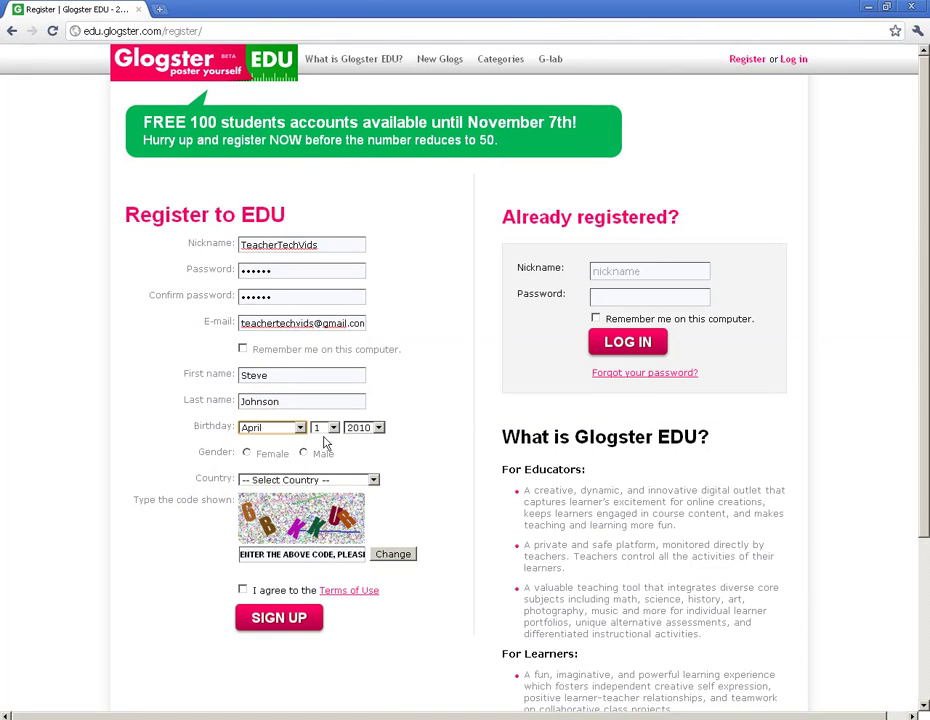
pyautogui.click(378, 427)
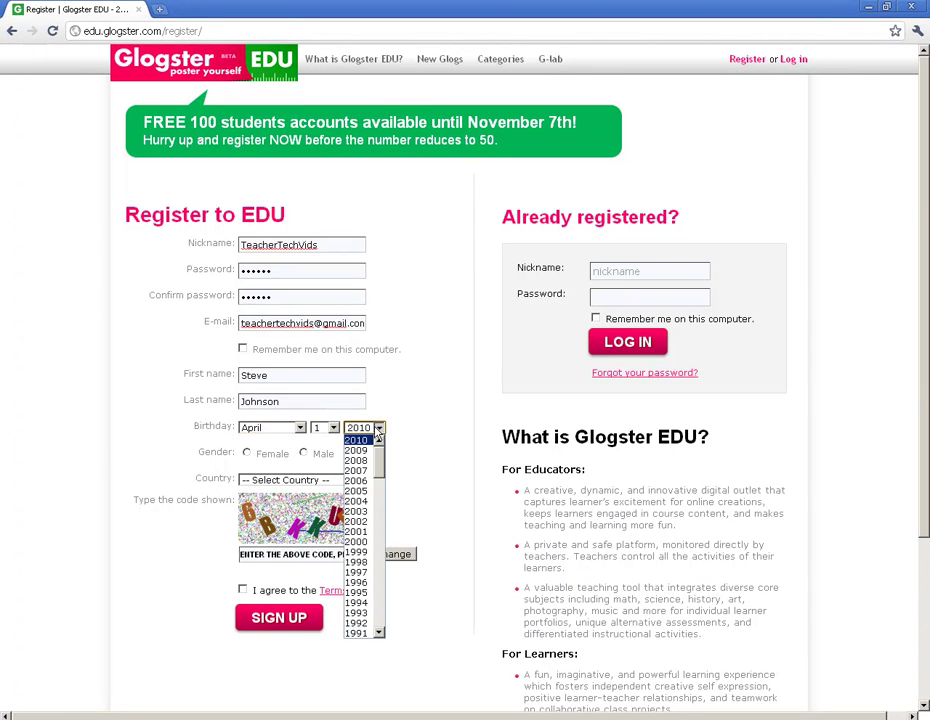
pyautogui.scroll(-6, 378, 560)
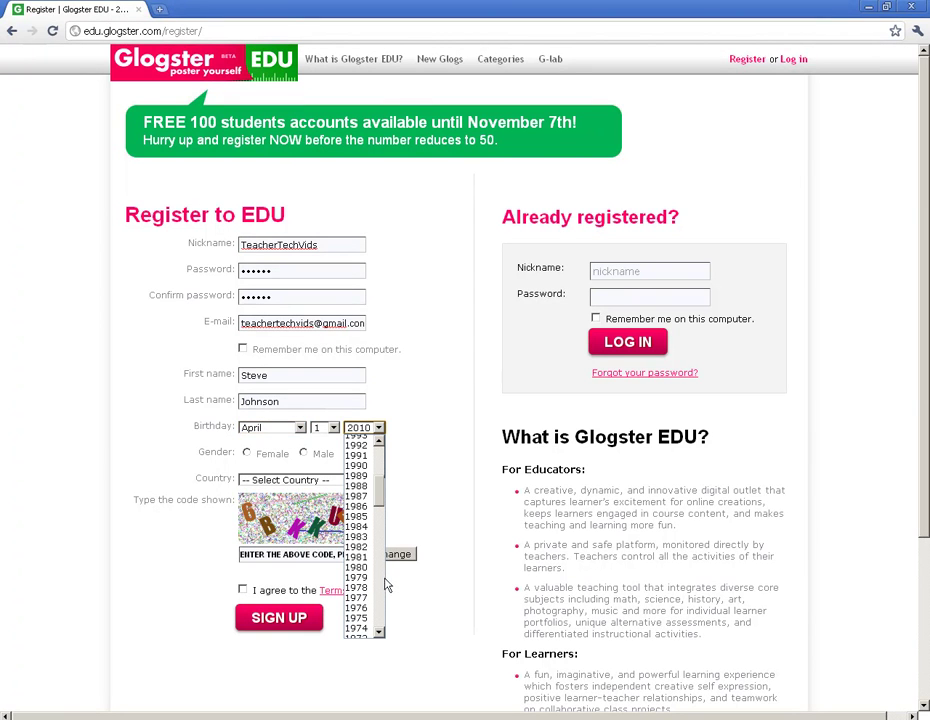
pyautogui.click(374, 607)
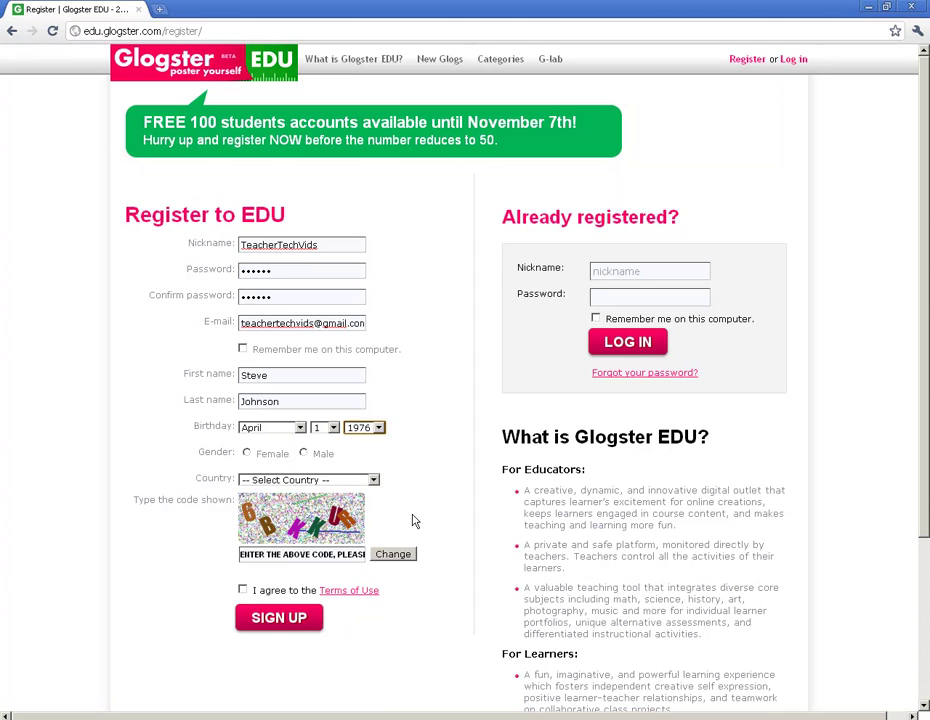
pyautogui.click(303, 453)
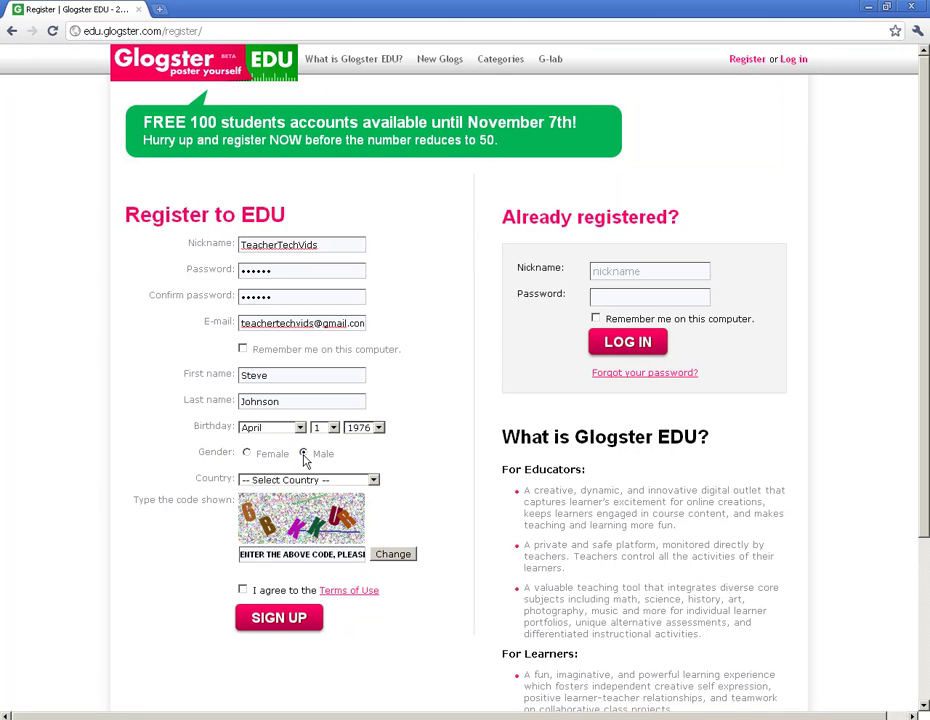
# Step: Set the country to United States and the state to North Carolina
pyautogui.click(370, 481)
pyautogui.moveTo(373, 497); pyautogui.dragTo(372, 668)
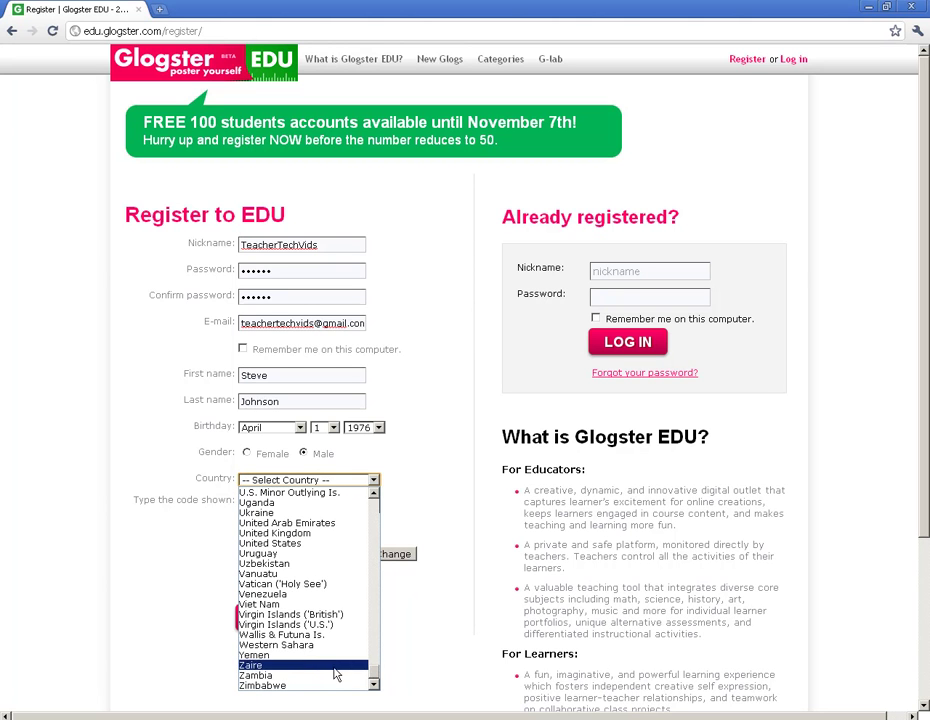
pyautogui.click(265, 543)
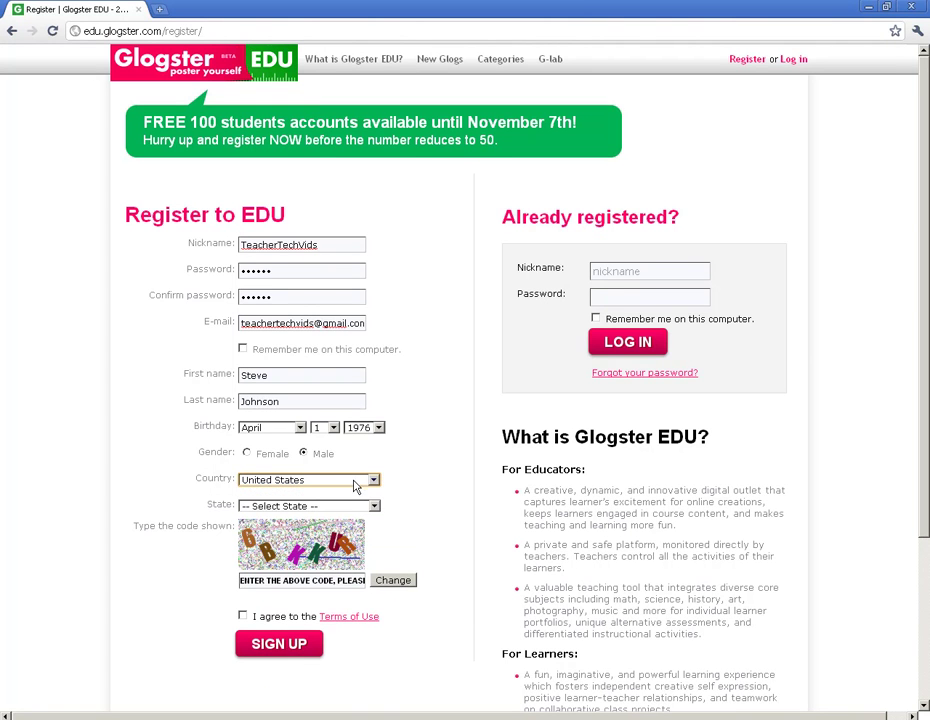
pyautogui.click(376, 507)
pyautogui.moveTo(376, 551); pyautogui.dragTo(380, 664)
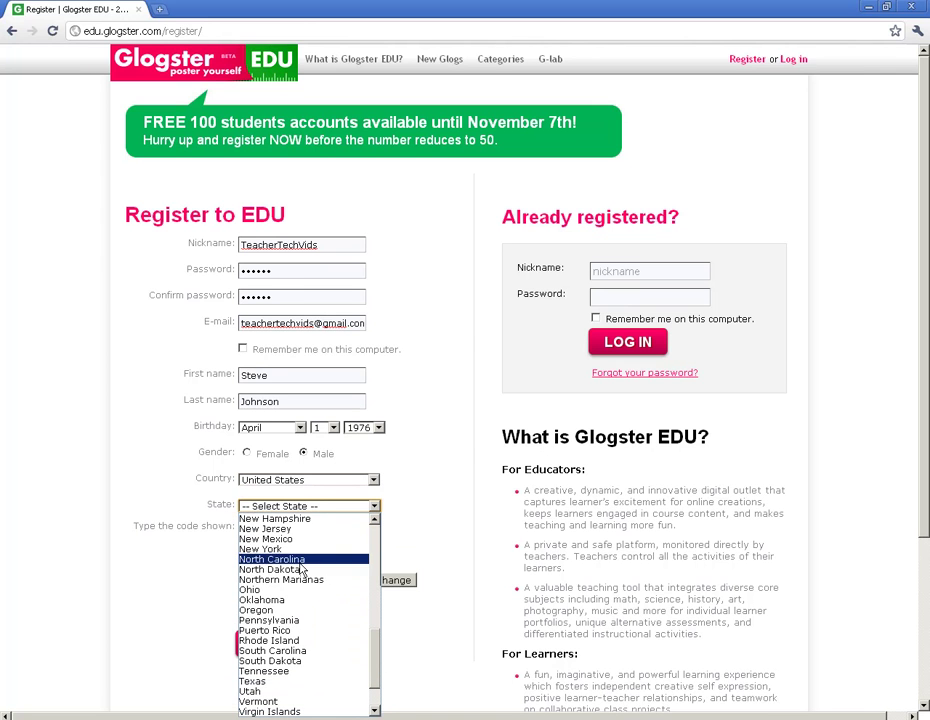
pyautogui.click(295, 559)
# Step: Pick city CONCORD, district CABARRUS COUNTY SCHOOLS and school J N FRIES MIDDLE
pyautogui.click(357, 533)
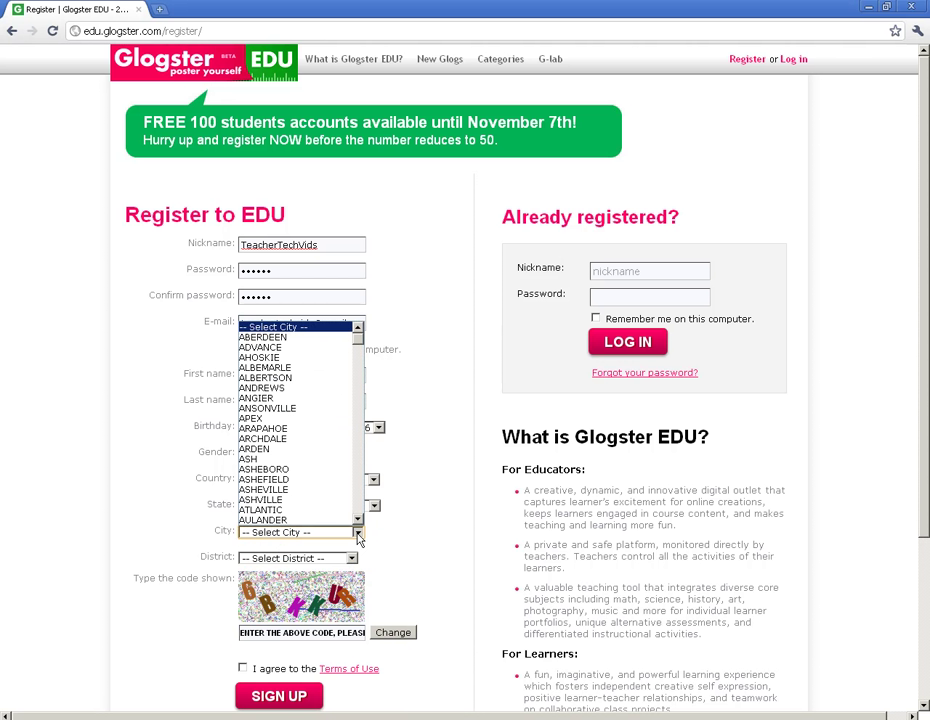
pyautogui.scroll(-20, 358, 475)
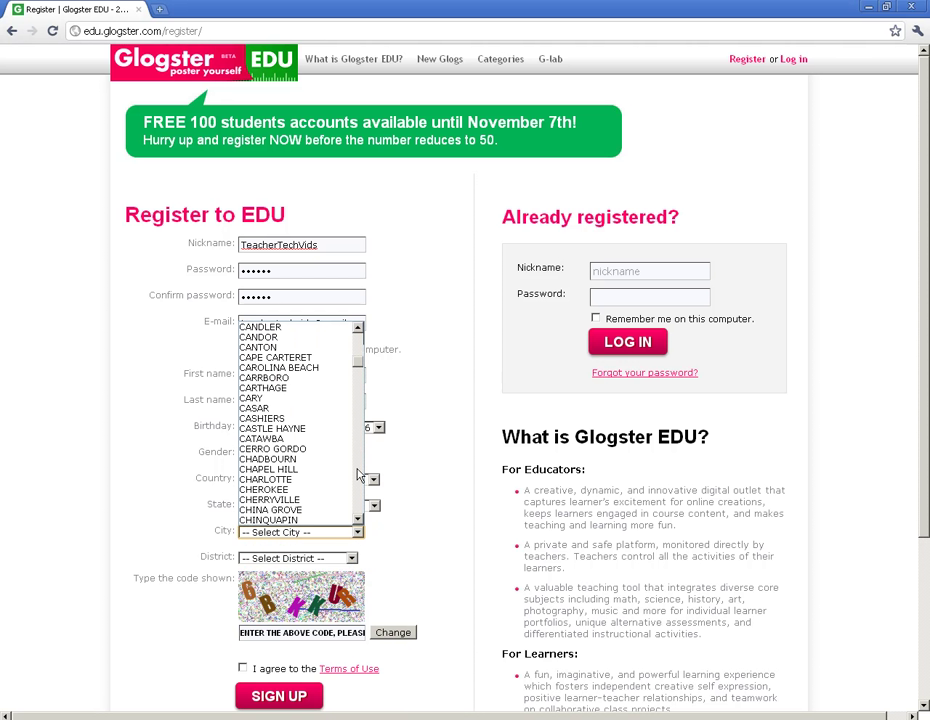
pyautogui.scroll(-6, 358, 475)
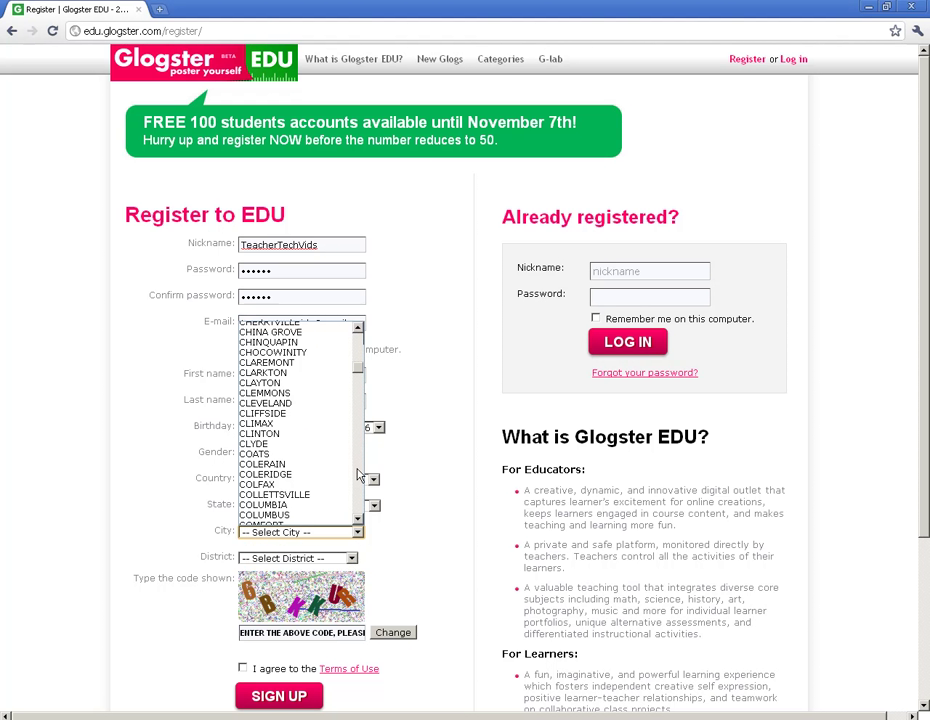
pyautogui.scroll(-6, 358, 475)
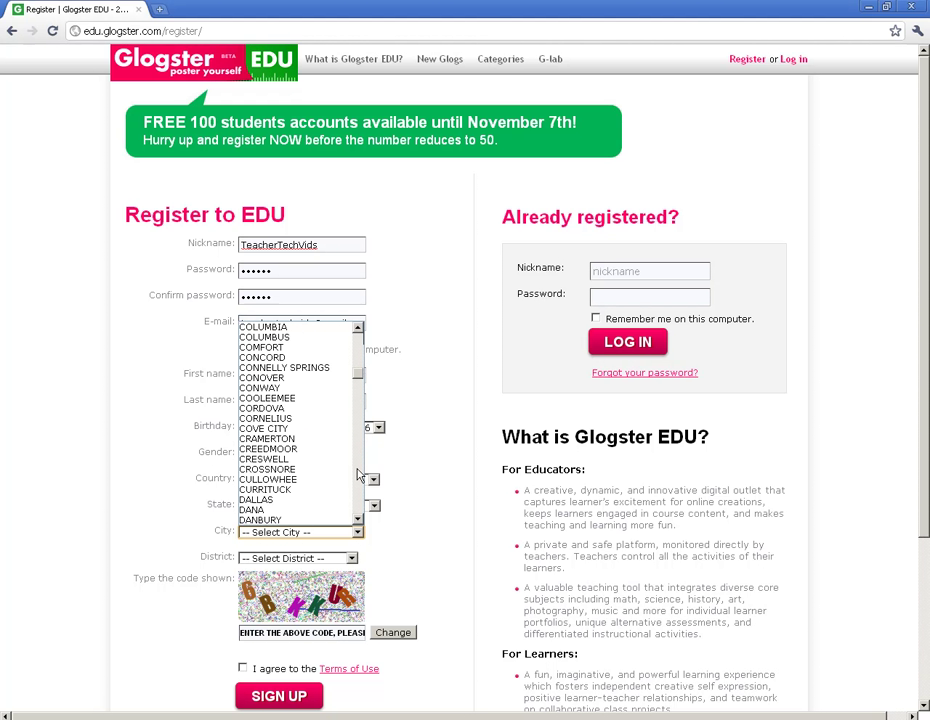
pyautogui.click(280, 362)
pyautogui.click(352, 558)
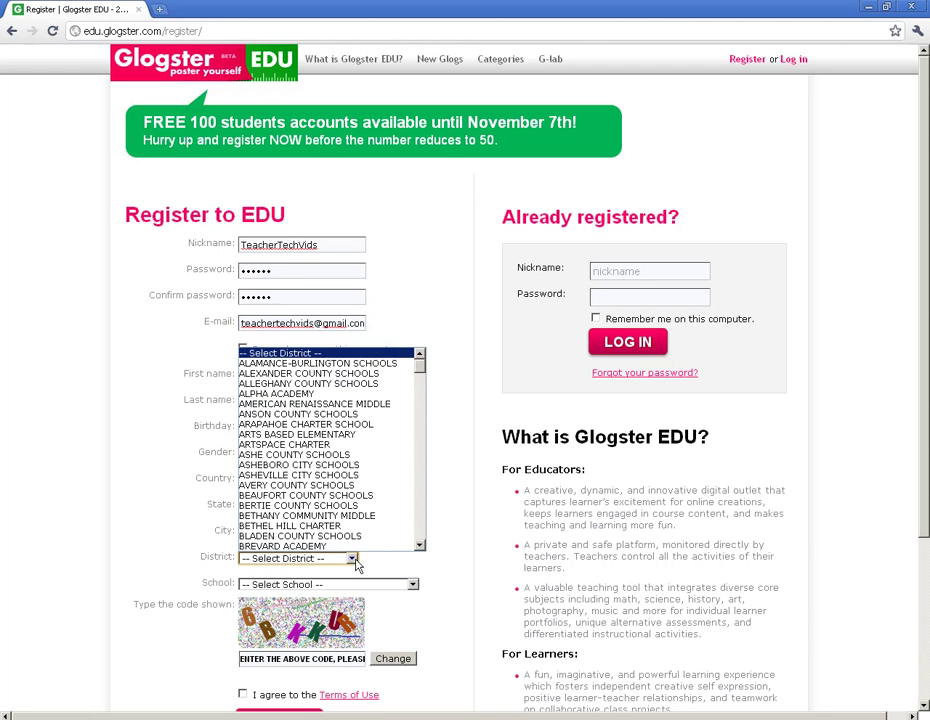
pyautogui.scroll(-6, 420, 541)
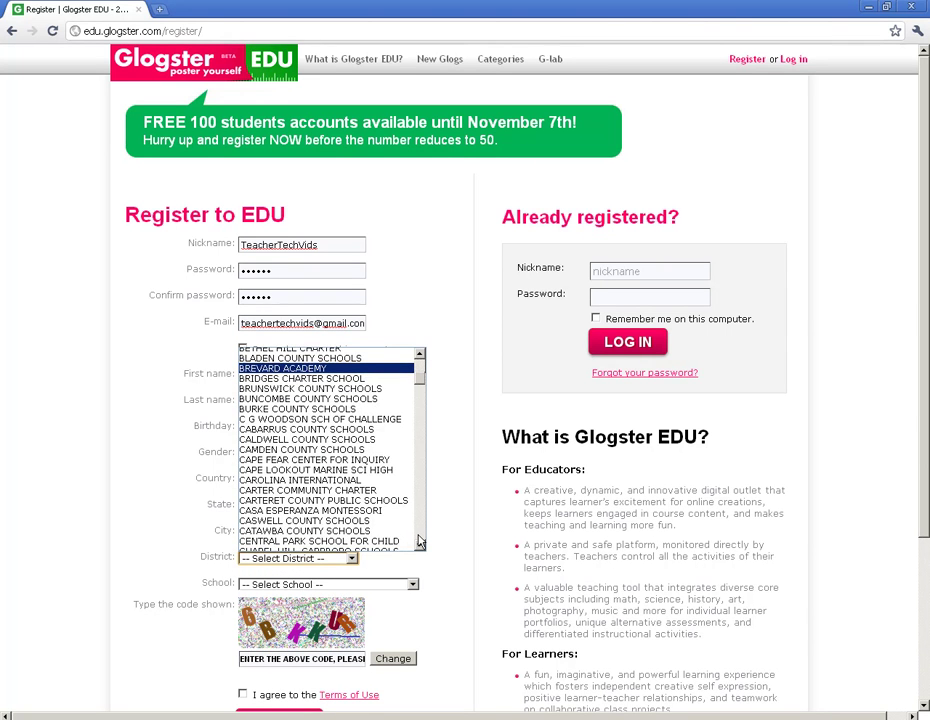
pyautogui.click(305, 429)
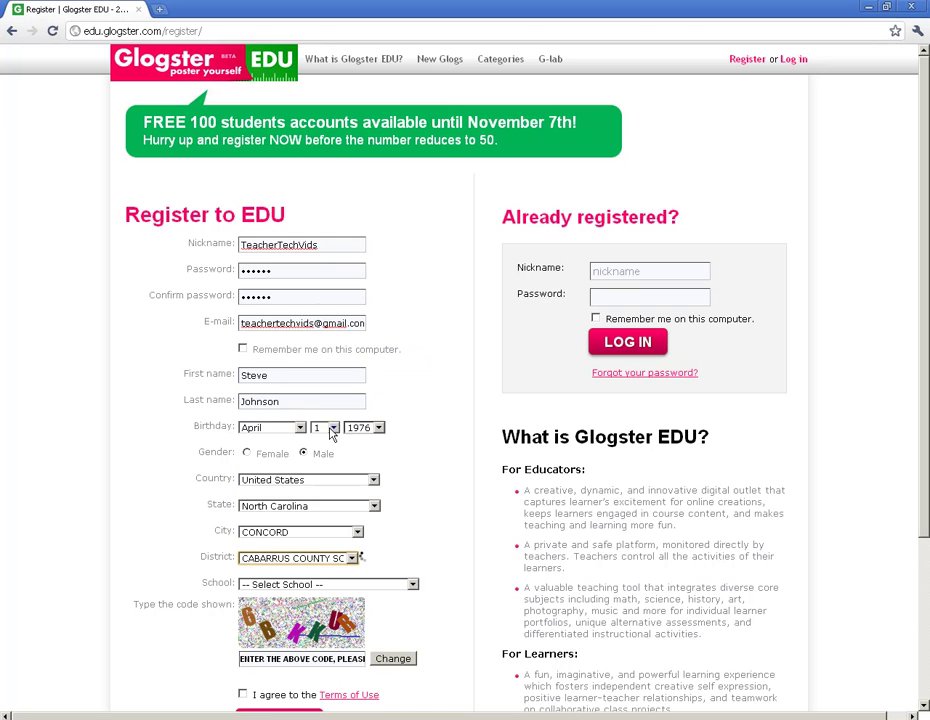
pyautogui.click(412, 585)
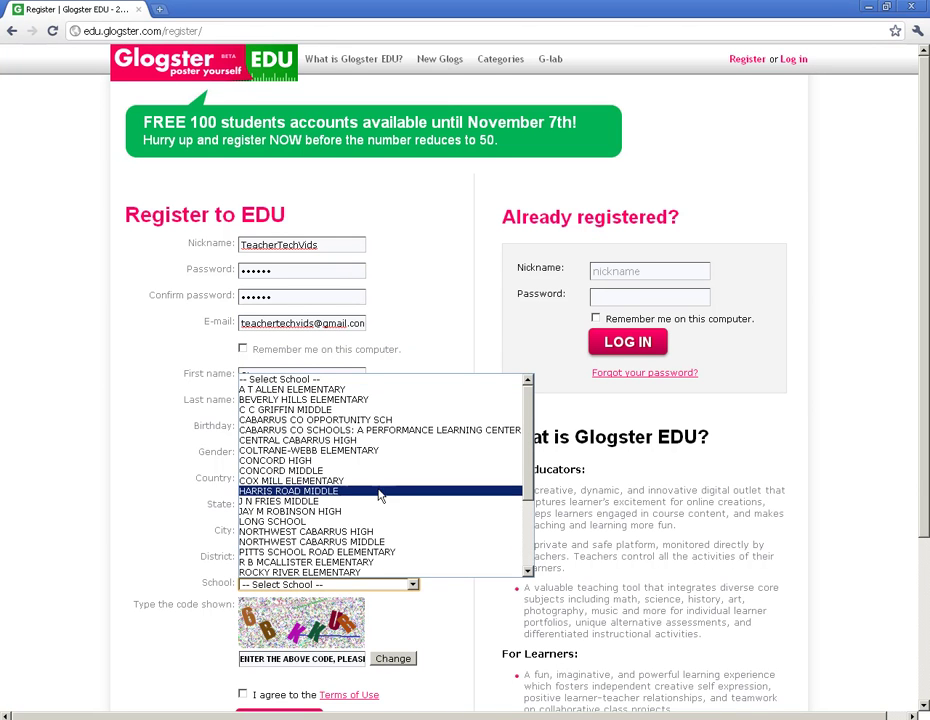
pyautogui.click(313, 502)
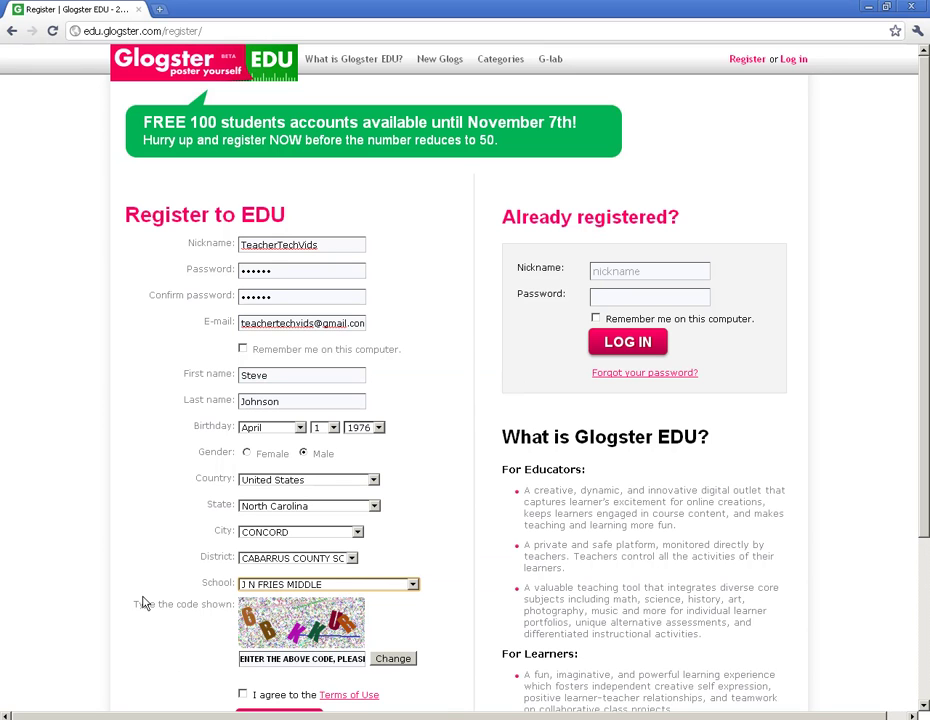
# Step: Enter the displayed verification code, agree to the Terms of Use, and submit the sign-up
pyautogui.press('Tab')
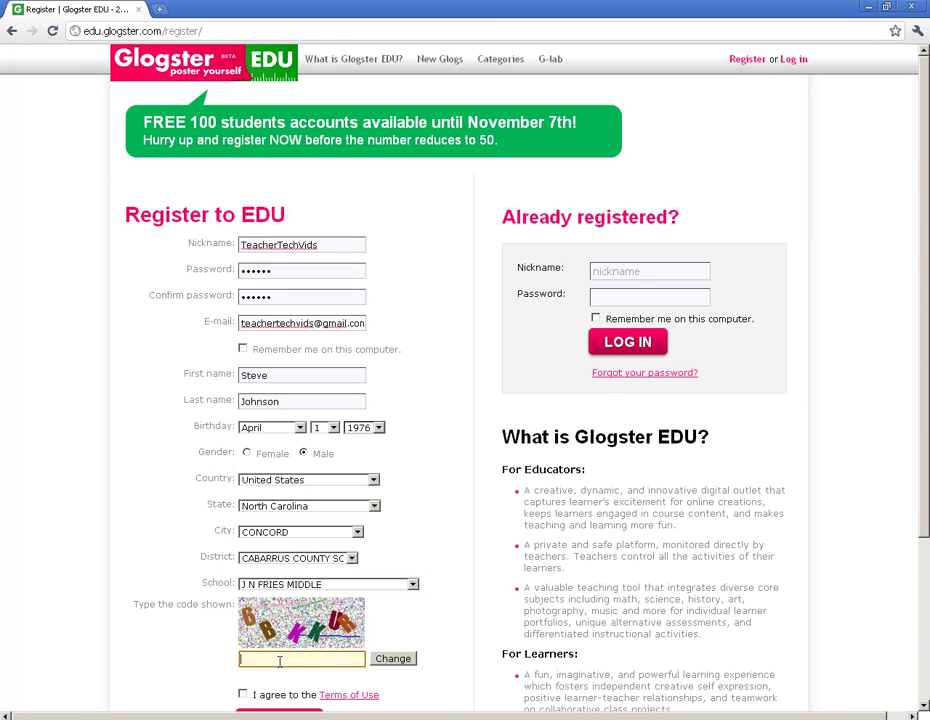
pyautogui.write('6BKKUR')
pyautogui.click(243, 695)
pyautogui.moveTo(925, 507); pyautogui.dragTo(925, 607)
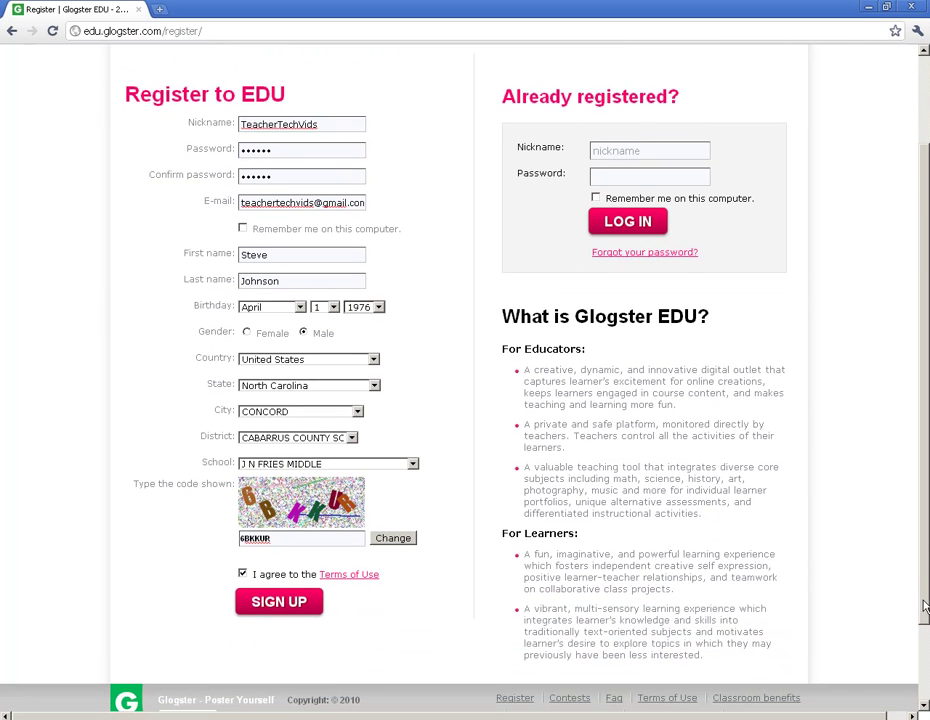
pyautogui.click(266, 606)
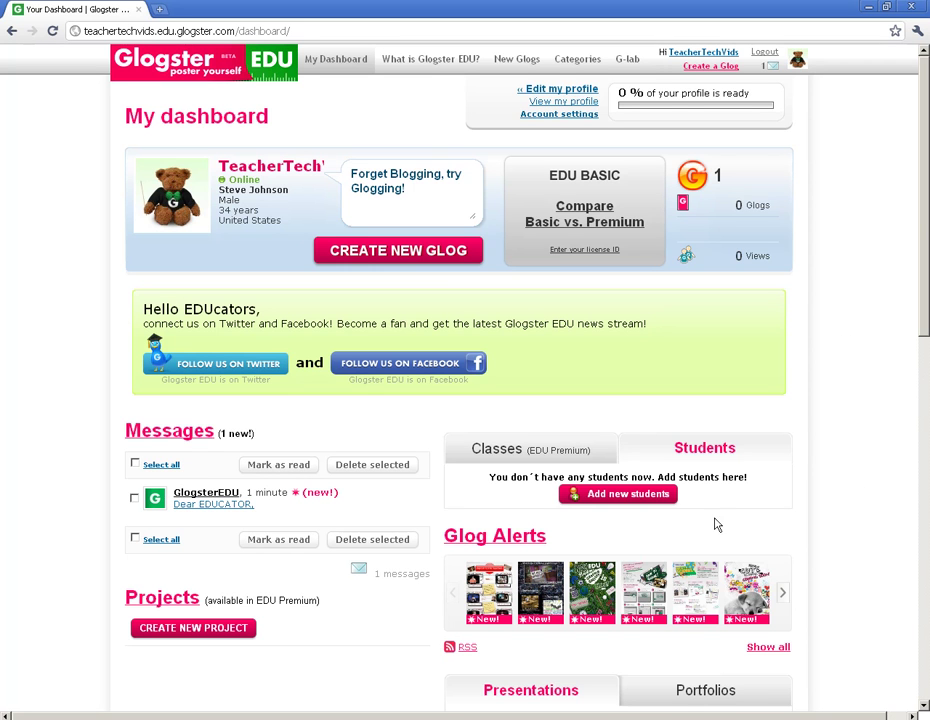
# Step: Open Add new students and request 100 student accounts
pyautogui.click(615, 495)
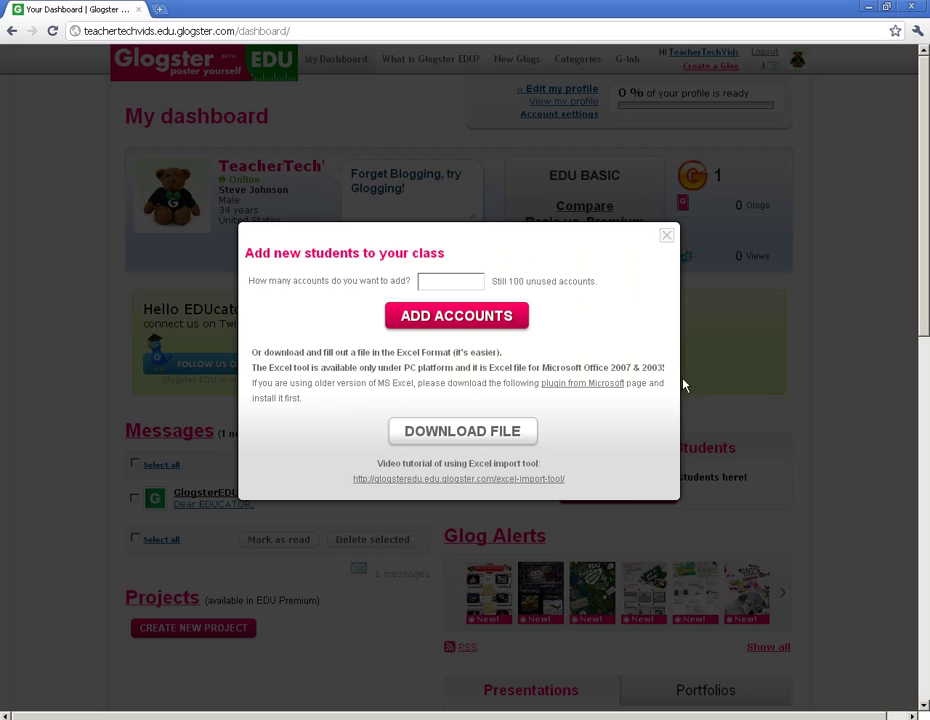
pyautogui.click(451, 281)
pyautogui.write('100')
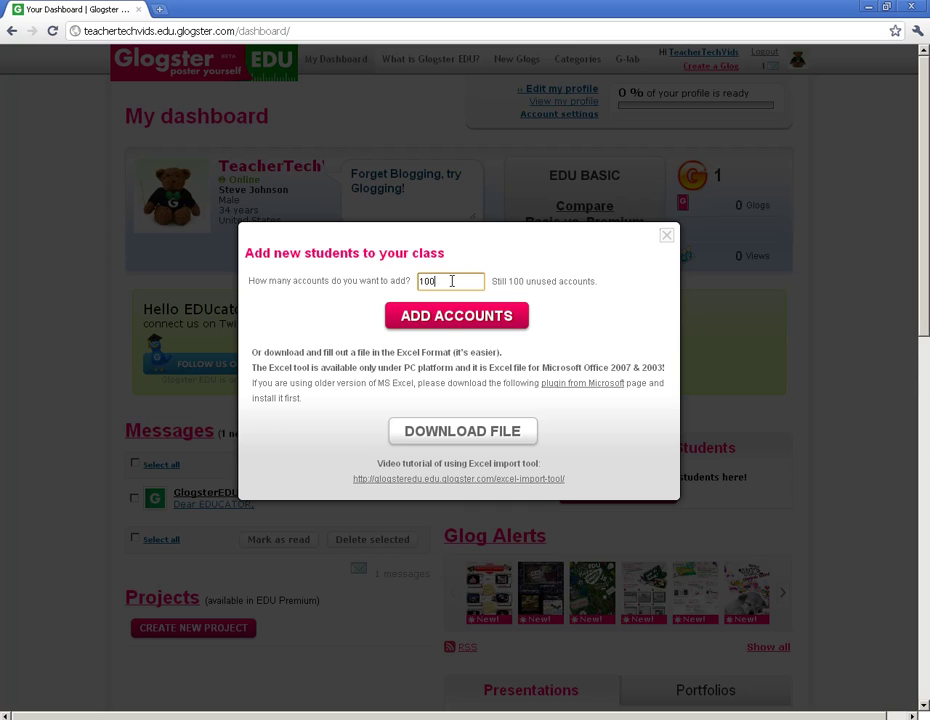